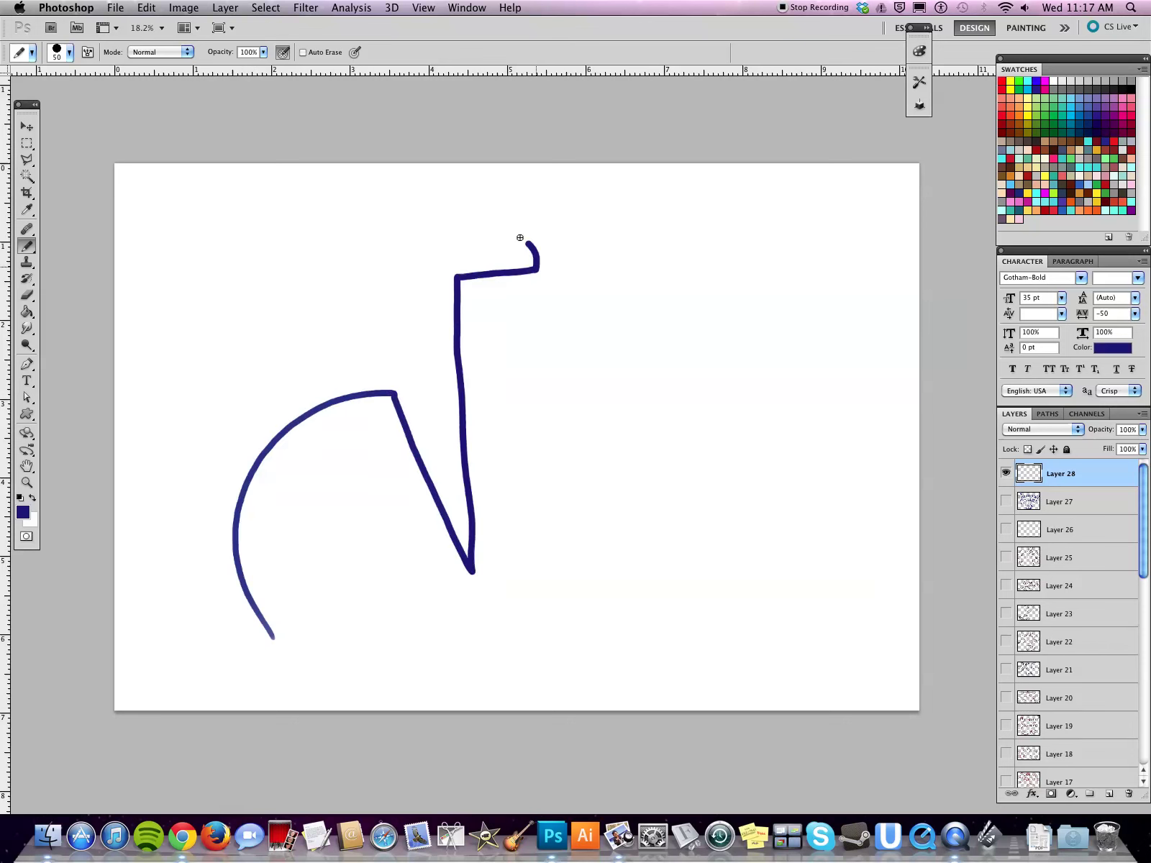
# - Move the line drawing down and right on the canvas and scale it down slightly
pyautogui.press('v')
pyautogui.moveTo(509, 329)
pyautogui.mouseDown()
pyautogui.moveTo(514, 360)
pyautogui.moveTo(563, 367)
pyautogui.mouseUp()
pyautogui.moveTo(620, 253); pyautogui.dragTo(604, 261)
pyautogui.press('Return')
pyautogui.press('a')
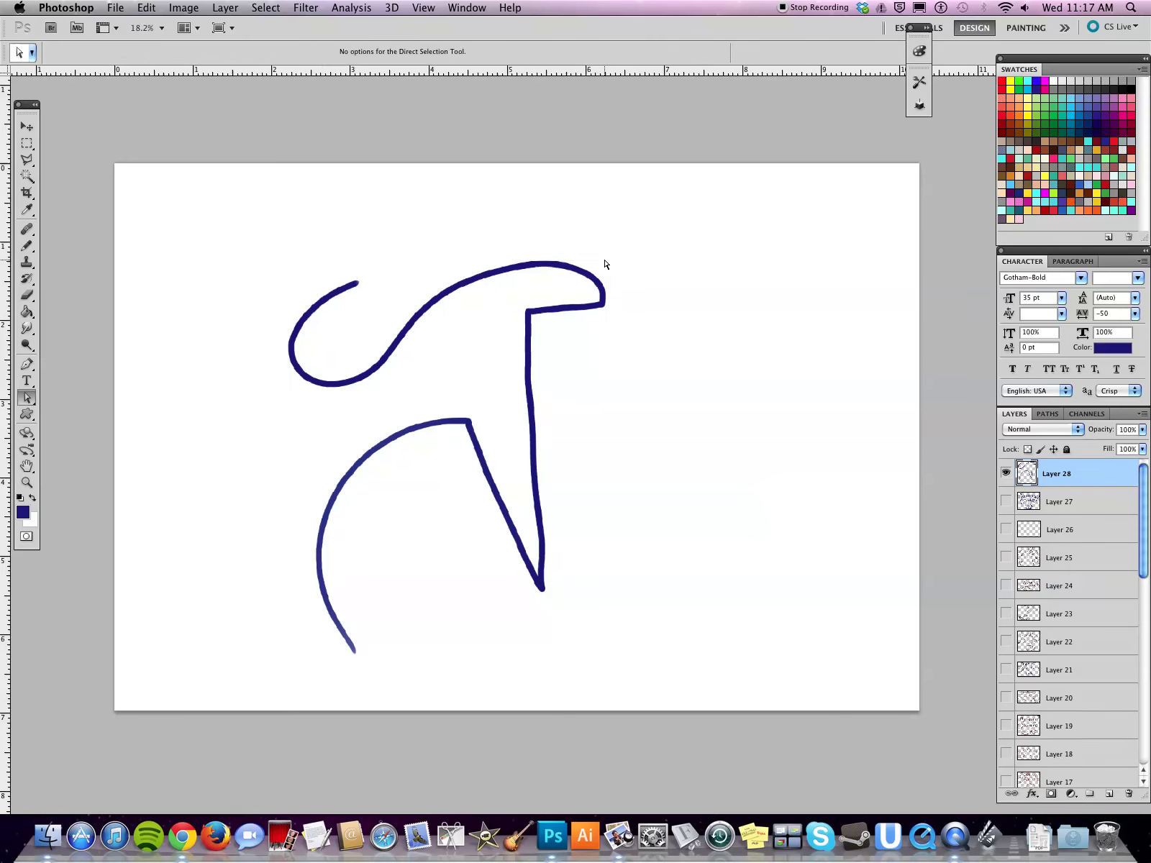
# - Shift the drawing slightly up and right so it sits nearer the canvas centre
pyautogui.press('v')
pyautogui.moveTo(554, 424); pyautogui.dragTo(585, 398)
pyautogui.press('a')
pyautogui.press('v')
pyautogui.press('a')
pyautogui.press('v')
pyautogui.moveTo(588, 479); pyautogui.dragTo(602, 482)
pyautogui.press('a')
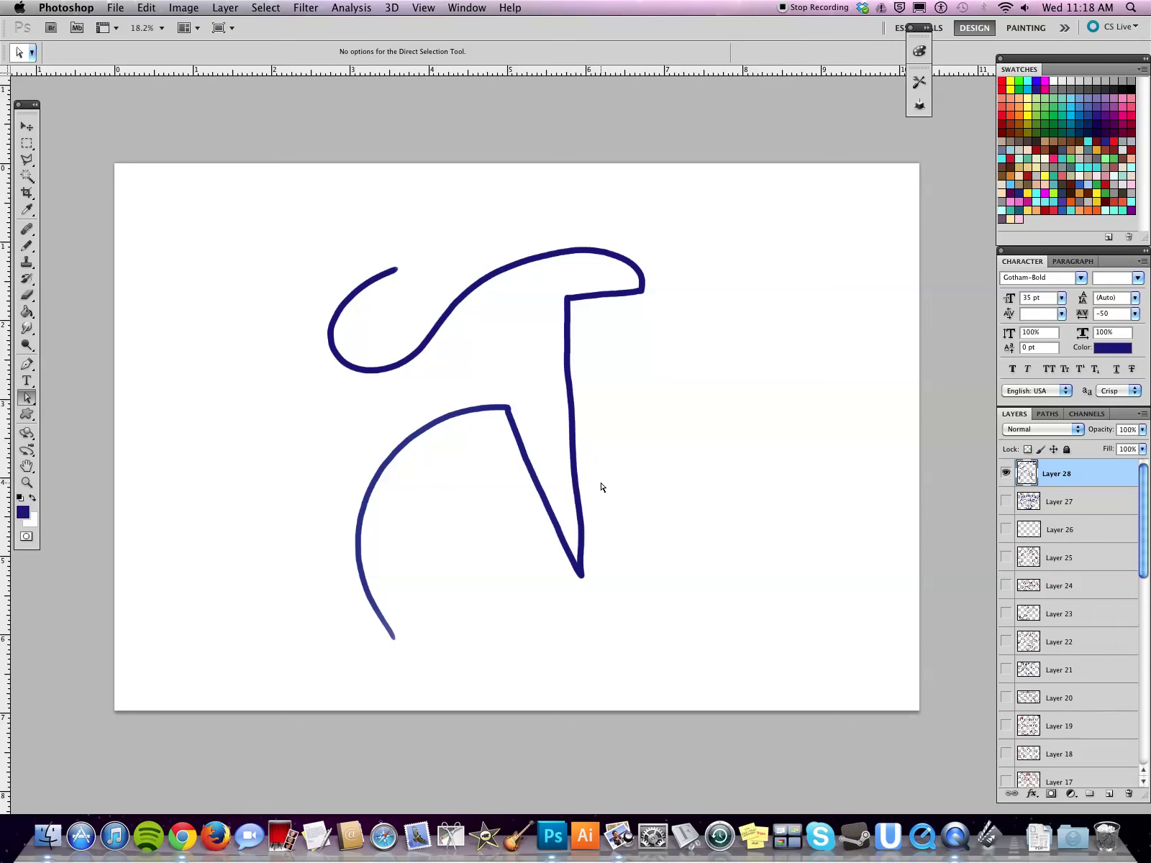
# - Switch from selecting to painting with the Brush tool and set the brush size to 50
pyautogui.moveTo(27, 245); pyautogui.dragTo(60, 244)
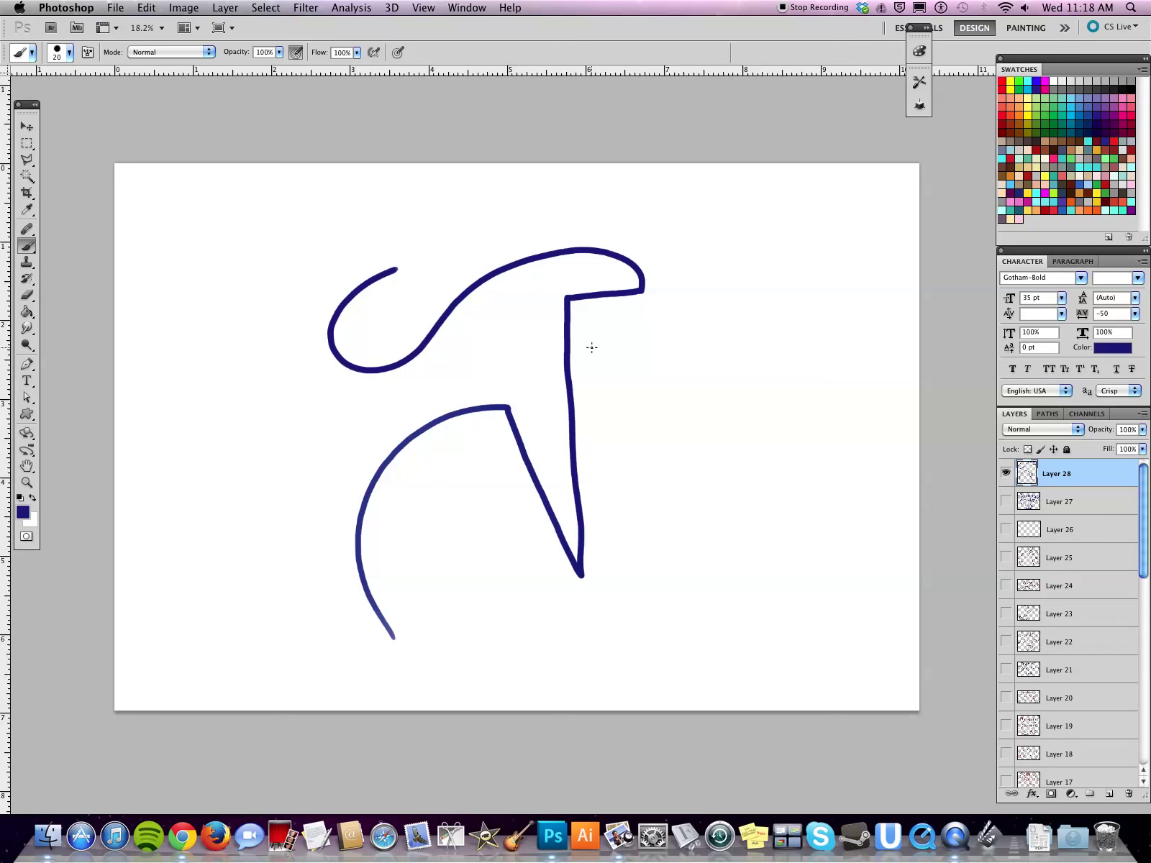
pyautogui.press('XF86AudioLowerVolume')
pyautogui.moveTo(32, 252)
pyautogui.mouseDown()
pyautogui.moveTo(62, 262)
pyautogui.moveTo(82, 237)
pyautogui.mouseUp()
pyautogui.press(']')
pyautogui.press(']')
pyautogui.press(']')
pyautogui.press(']')
pyautogui.press(']')
# - Scale the drawing proportionally to 85.92% and reposition it near the canvas centre
pyautogui.click(32, 128)
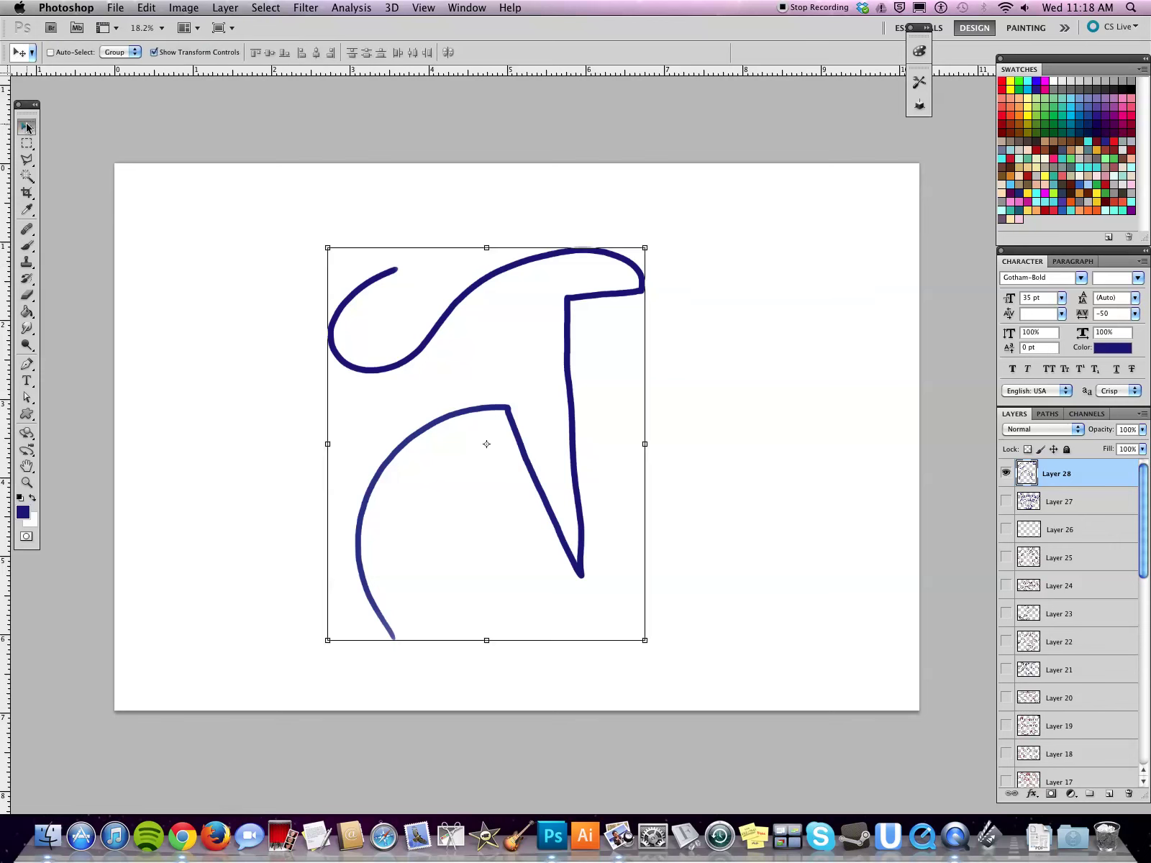
pyautogui.moveTo(646, 248); pyautogui.dragTo(605, 306)
pyautogui.moveTo(571, 368); pyautogui.dragTo(589, 332)
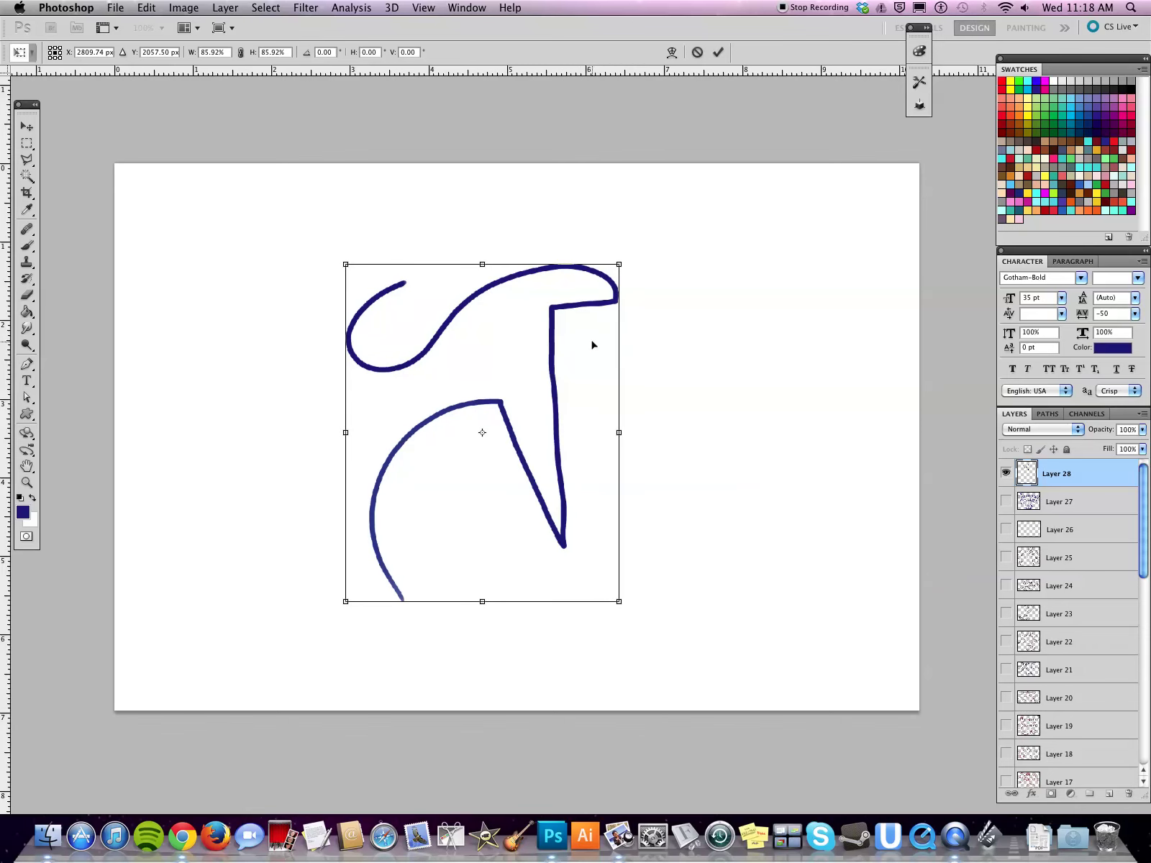
pyautogui.press('Return')
# - Paint the creature's rounded head from the snout and continue the outline down its long curved back
pyautogui.click(28, 245)
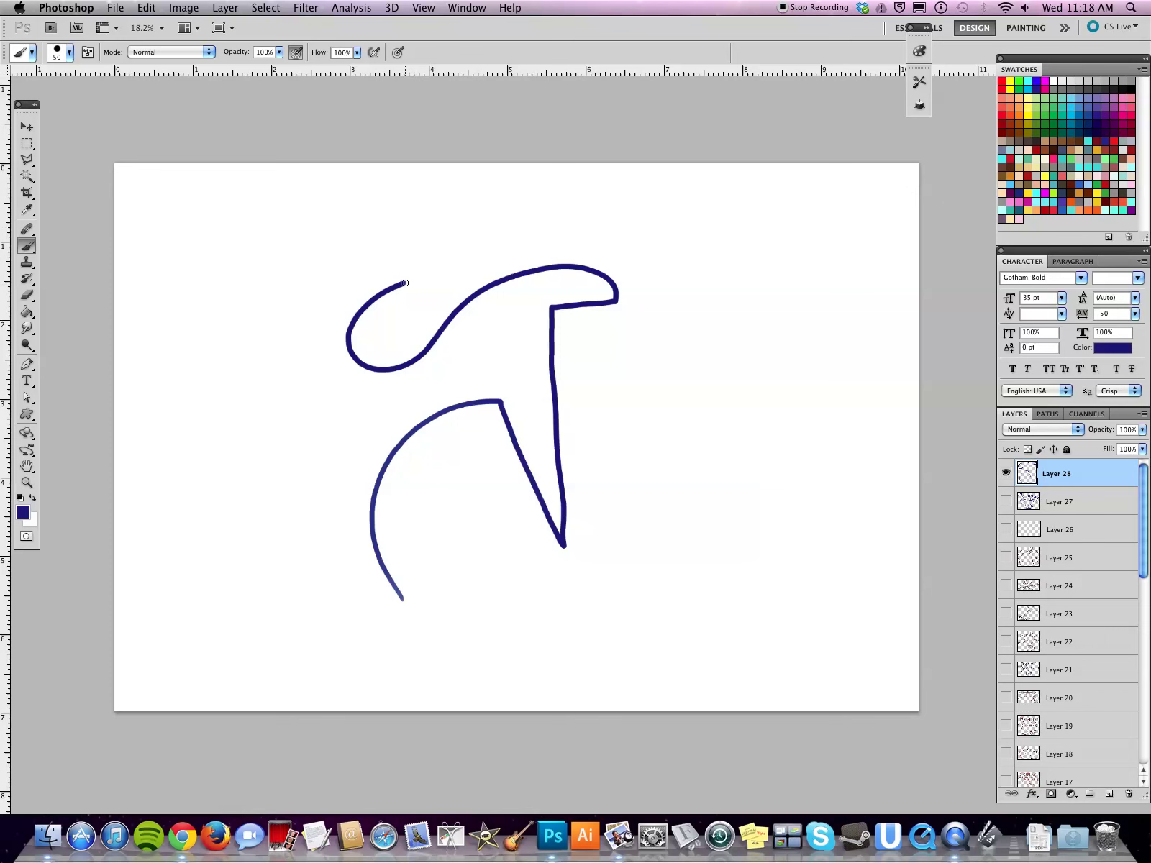
pyautogui.moveTo(409, 283)
pyautogui.mouseDown()
pyautogui.moveTo(533, 194)
pyautogui.moveTo(620, 216)
pyautogui.mouseUp()
pyautogui.moveTo(530, 192)
pyautogui.mouseDown()
pyautogui.moveTo(715, 262)
pyautogui.moveTo(753, 495)
pyautogui.mouseUp()
pyautogui.moveTo(618, 216)
pyautogui.mouseDown()
pyautogui.moveTo(553, 202)
pyautogui.moveTo(609, 213)
pyautogui.moveTo(557, 193)
pyautogui.mouseUp()
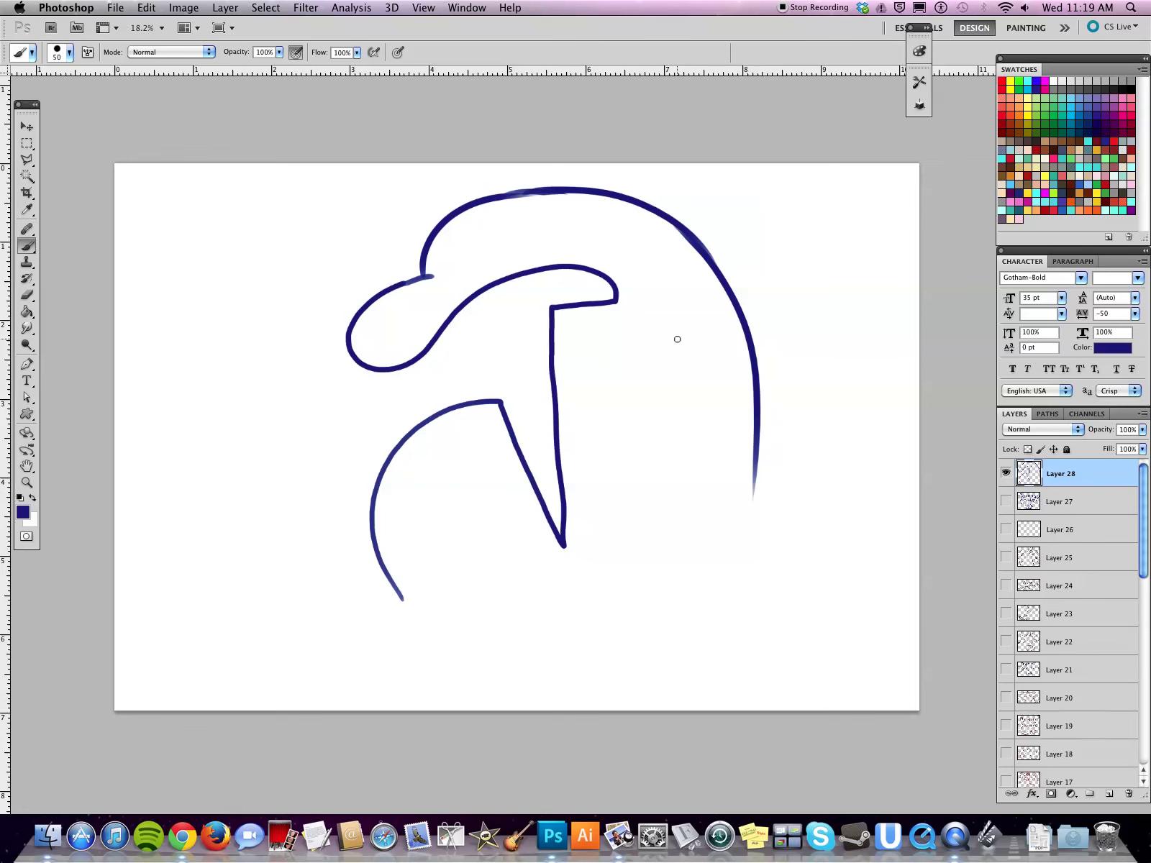
# - Add two oval eyes, a line along the top of the snout, and straight lower mouth lines with small jagged teeth
pyautogui.moveTo(490, 239); pyautogui.dragTo(494, 232)
pyautogui.moveTo(441, 247); pyautogui.dragTo(475, 270)
pyautogui.moveTo(441, 331); pyautogui.dragTo(551, 303)
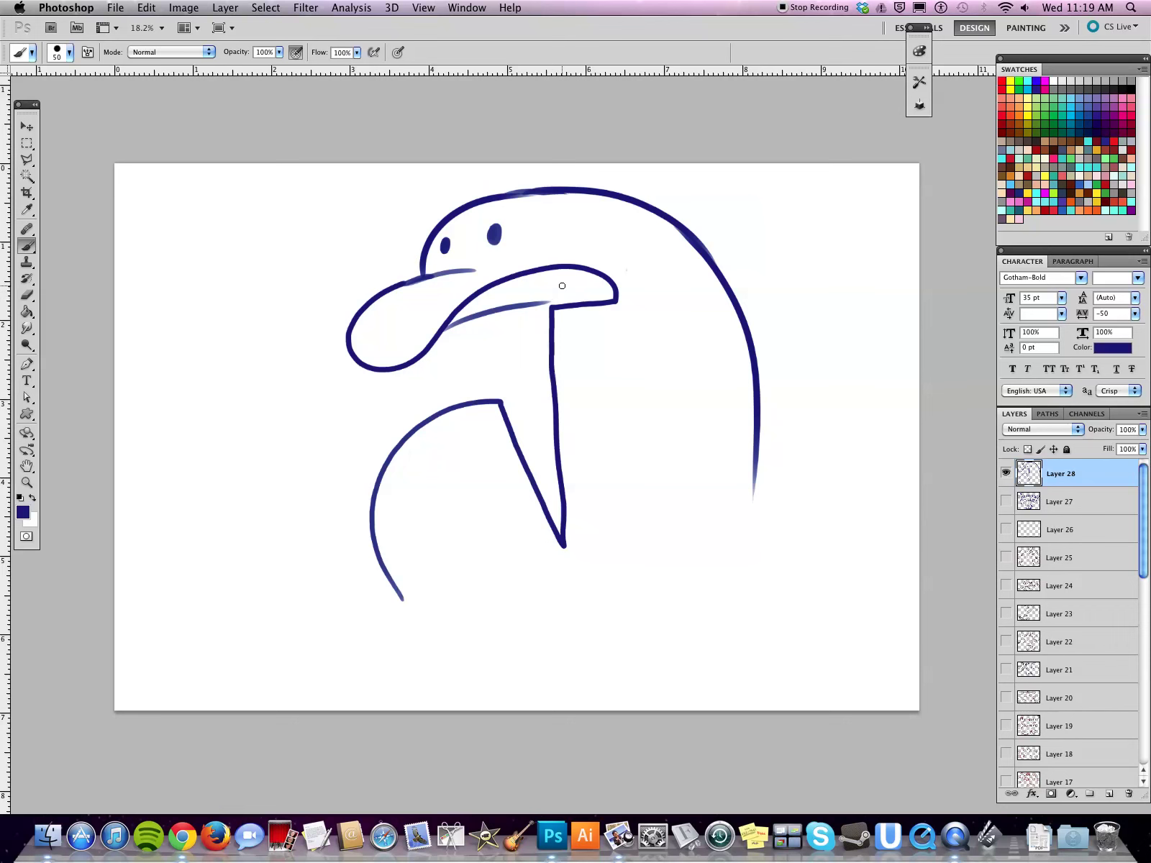
pyautogui.press('super+z')
pyautogui.moveTo(470, 309); pyautogui.dragTo(564, 308)
pyautogui.moveTo(480, 295); pyautogui.dragTo(616, 282)
# - Draw two short hanging arms with pointed hands on the body and extend the tail's lower curve to the right
pyautogui.moveTo(594, 394)
pyautogui.mouseDown()
pyautogui.moveTo(601, 426)
pyautogui.moveTo(632, 392)
pyautogui.moveTo(692, 416)
pyautogui.moveTo(730, 392)
pyautogui.mouseUp()
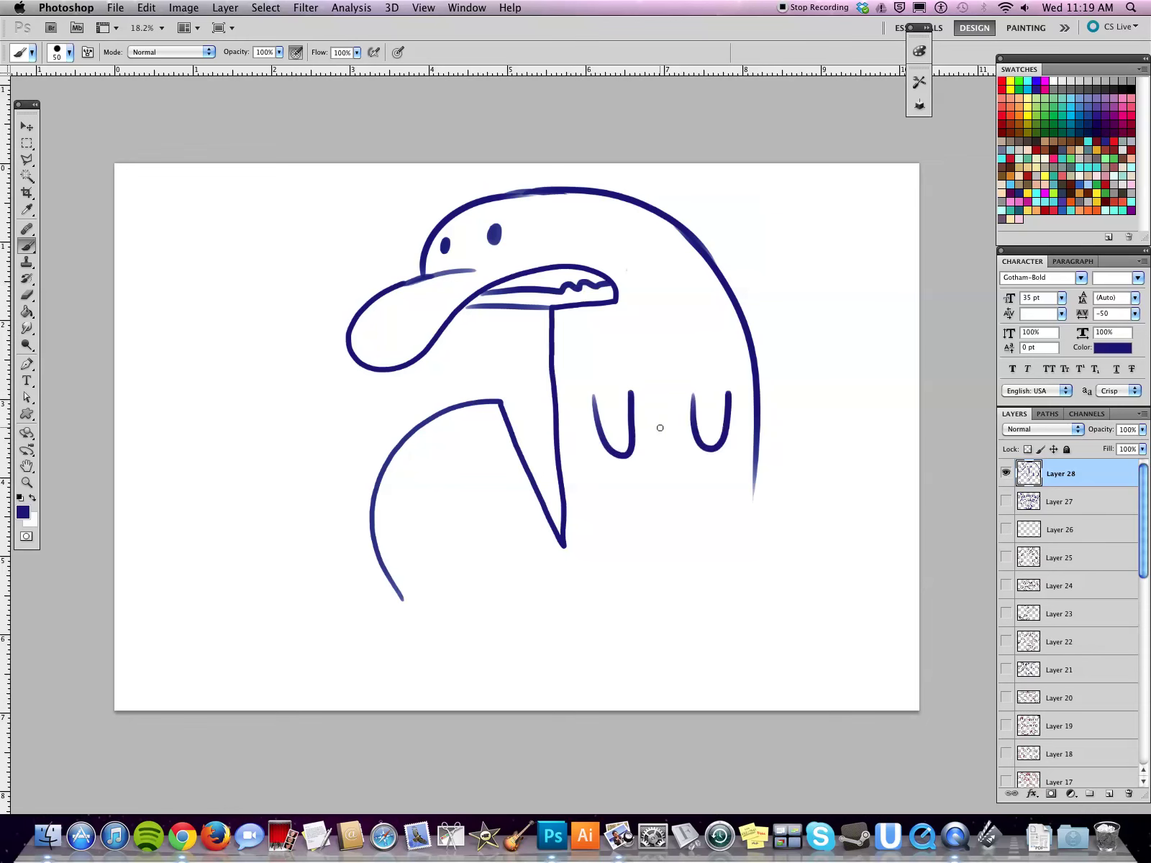
pyautogui.moveTo(609, 458)
pyautogui.mouseDown()
pyautogui.moveTo(631, 487)
pyautogui.moveTo(653, 464)
pyautogui.moveTo(638, 481)
pyautogui.moveTo(684, 469)
pyautogui.moveTo(711, 482)
pyautogui.moveTo(727, 472)
pyautogui.moveTo(725, 441)
pyautogui.mouseUp()
pyautogui.moveTo(379, 565); pyautogui.dragTo(512, 646)
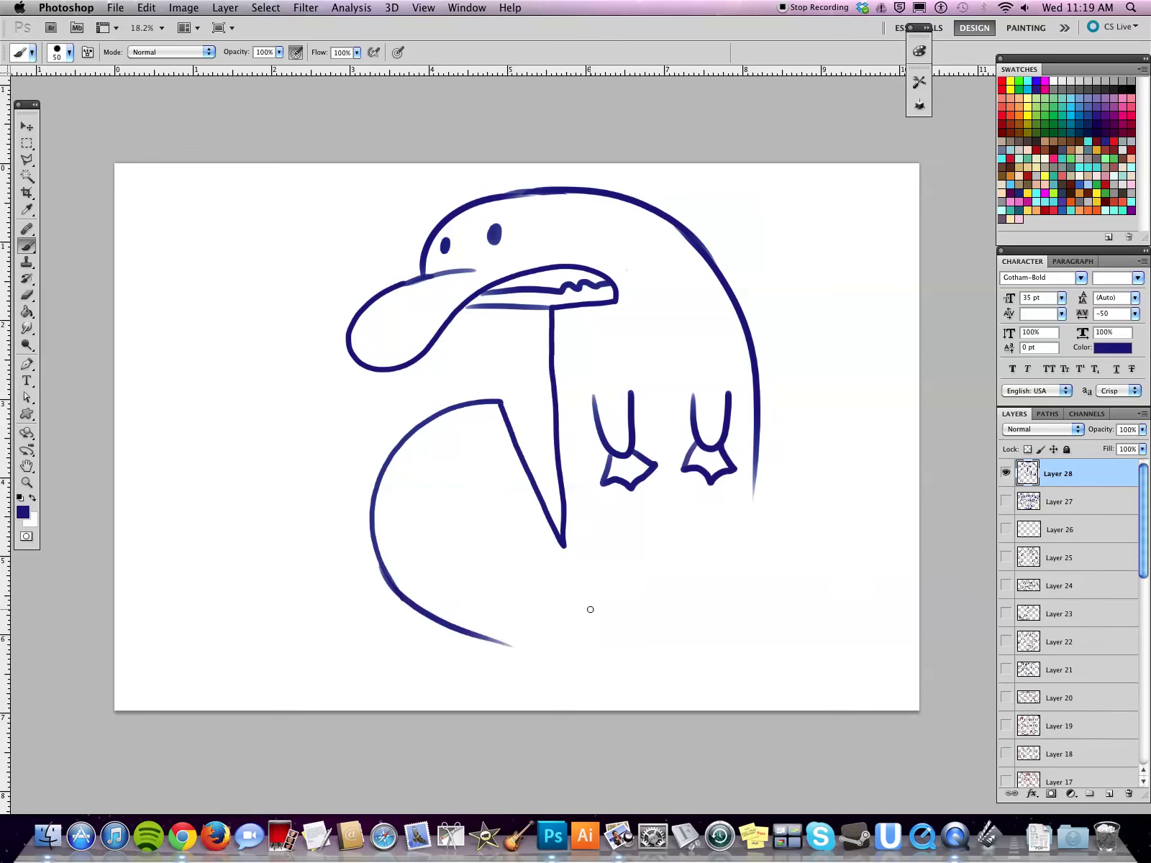
# - Outline full lips around the open mouth, with a curved ridge where the snout meets the face
pyautogui.moveTo(464, 309); pyautogui.dragTo(565, 315)
pyautogui.moveTo(431, 266)
pyautogui.mouseDown()
pyautogui.moveTo(529, 253)
pyautogui.moveTo(655, 284)
pyautogui.mouseUp()
pyautogui.moveTo(565, 323)
pyautogui.mouseDown()
pyautogui.moveTo(664, 290)
pyautogui.moveTo(658, 302)
pyautogui.mouseUp()
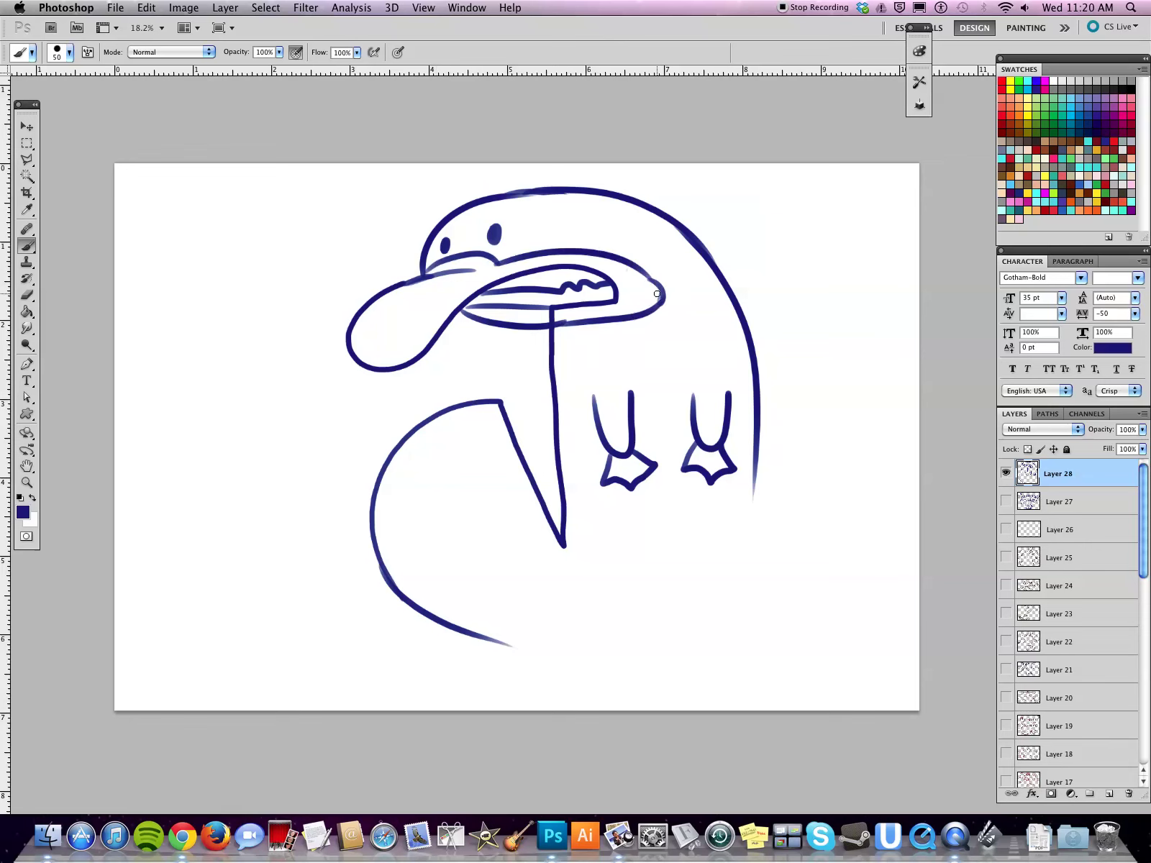
# - Extend the back line downward and draw the right hind leg with a rounded thigh and a clawed foot
pyautogui.moveTo(760, 483); pyautogui.dragTo(750, 557)
pyautogui.moveTo(755, 510)
pyautogui.mouseDown()
pyautogui.moveTo(827, 568)
pyautogui.moveTo(777, 625)
pyautogui.moveTo(841, 631)
pyautogui.moveTo(794, 642)
pyautogui.moveTo(809, 656)
pyautogui.moveTo(820, 633)
pyautogui.mouseUp()
pyautogui.press('super+alt+z')
pyautogui.press('super+alt+z')
pyautogui.press('super+alt+z')
pyautogui.press('super+alt+z')
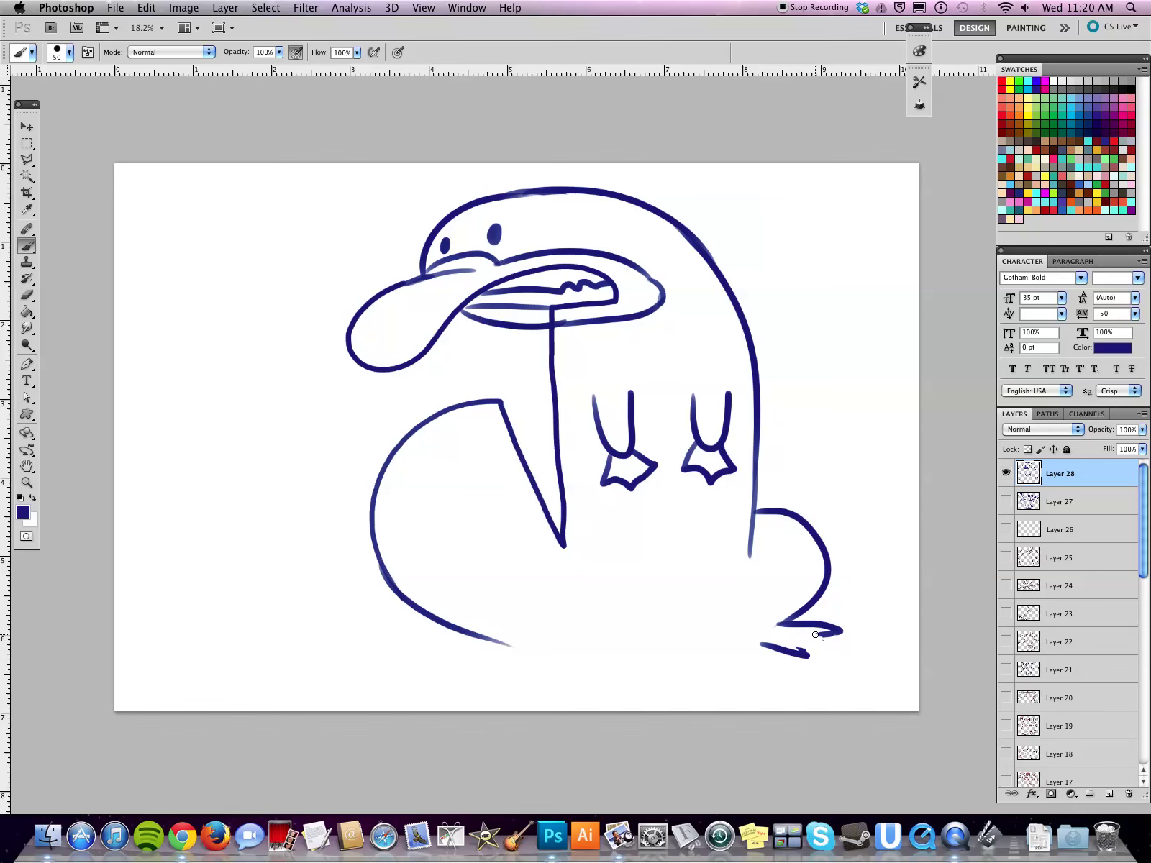
pyautogui.moveTo(798, 656)
pyautogui.mouseDown()
pyautogui.moveTo(834, 646)
pyautogui.moveTo(813, 624)
pyautogui.mouseUp()
# - Draw the left leg with a large oval thigh and webbed foot, plus the belly line connecting both legs
pyautogui.moveTo(545, 592)
pyautogui.mouseDown()
pyautogui.moveTo(642, 612)
pyautogui.moveTo(750, 600)
pyautogui.moveTo(774, 649)
pyautogui.moveTo(754, 642)
pyautogui.moveTo(774, 648)
pyautogui.mouseUp()
pyautogui.press('cmd+z')
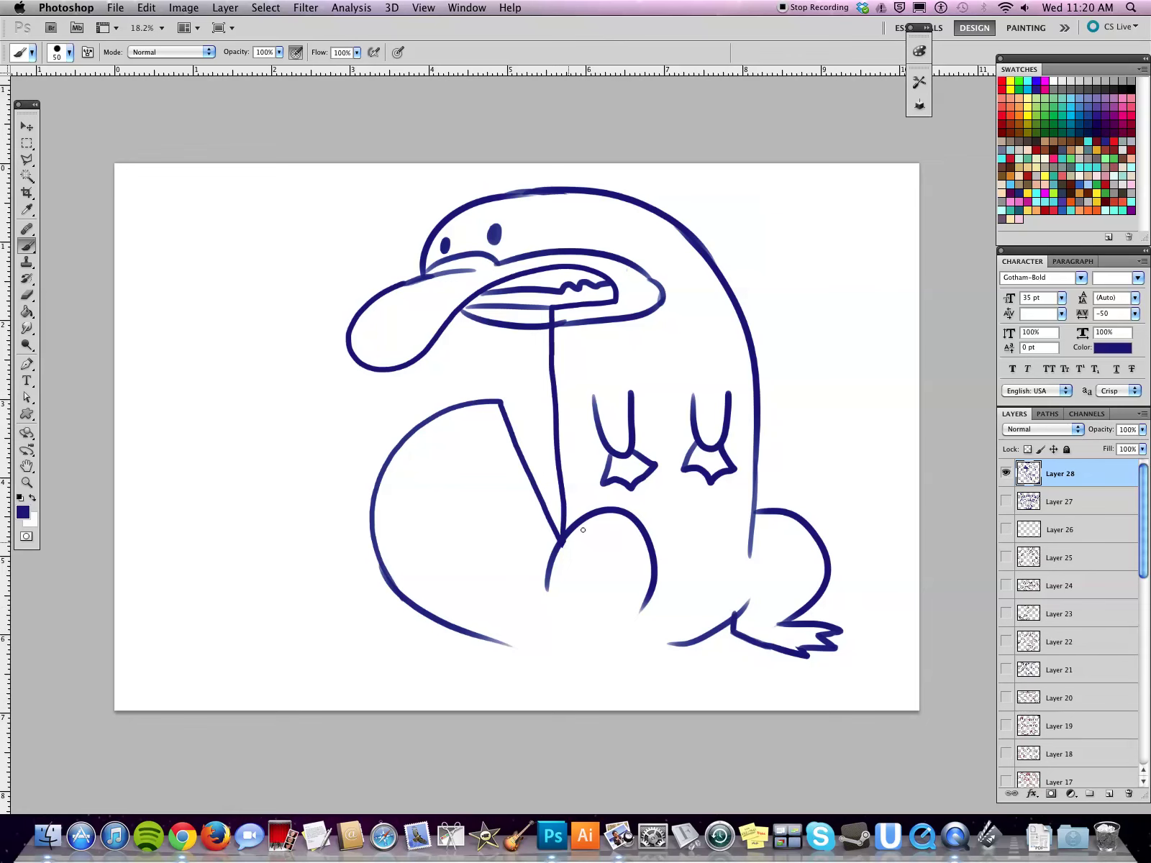
pyautogui.moveTo(626, 640); pyautogui.dragTo(633, 632)
pyautogui.moveTo(559, 638)
pyautogui.mouseDown()
pyautogui.moveTo(584, 653)
pyautogui.moveTo(531, 670)
pyautogui.moveTo(591, 684)
pyautogui.moveTo(651, 676)
pyautogui.moveTo(628, 646)
pyautogui.moveTo(707, 636)
pyautogui.mouseUp()
pyautogui.press('super+z')
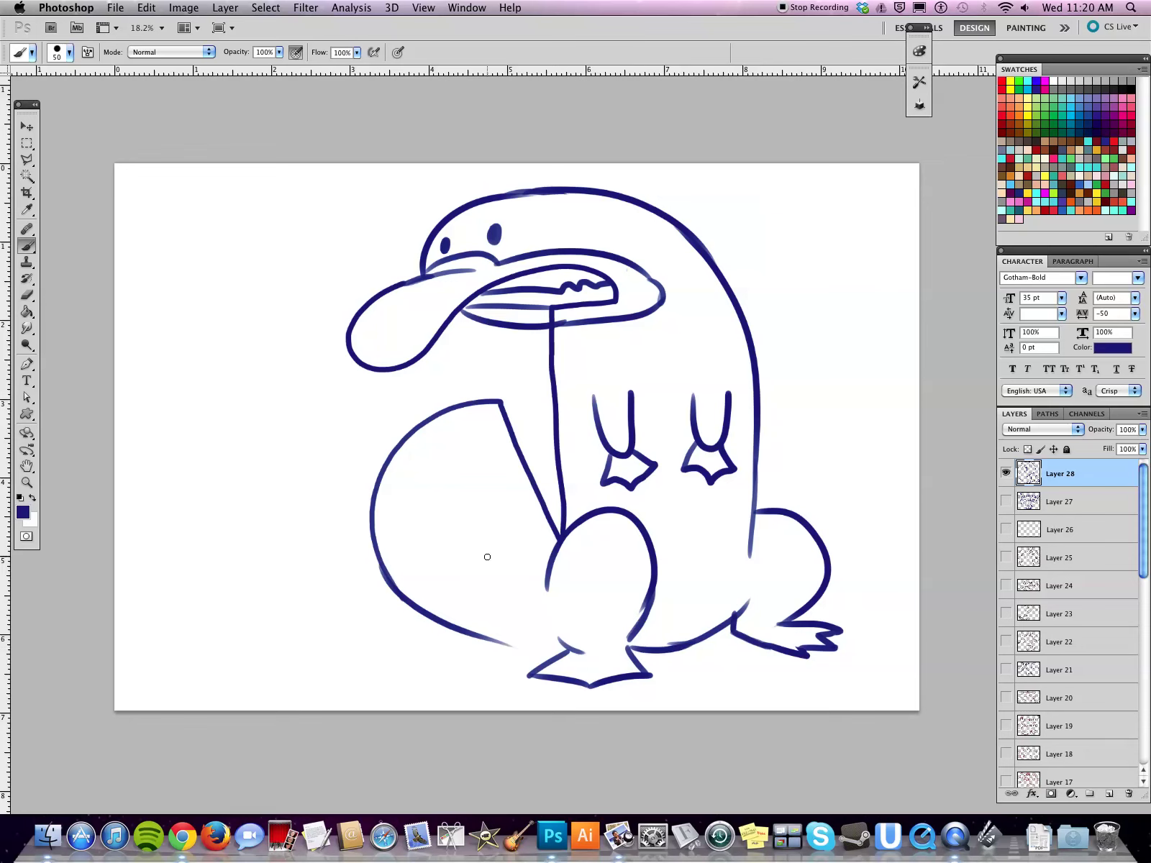
# - Join the tail's underside to the left foot and add a curved contour line inside the tail
pyautogui.moveTo(491, 644); pyautogui.dragTo(522, 640)
pyautogui.moveTo(400, 473); pyautogui.dragTo(500, 613)
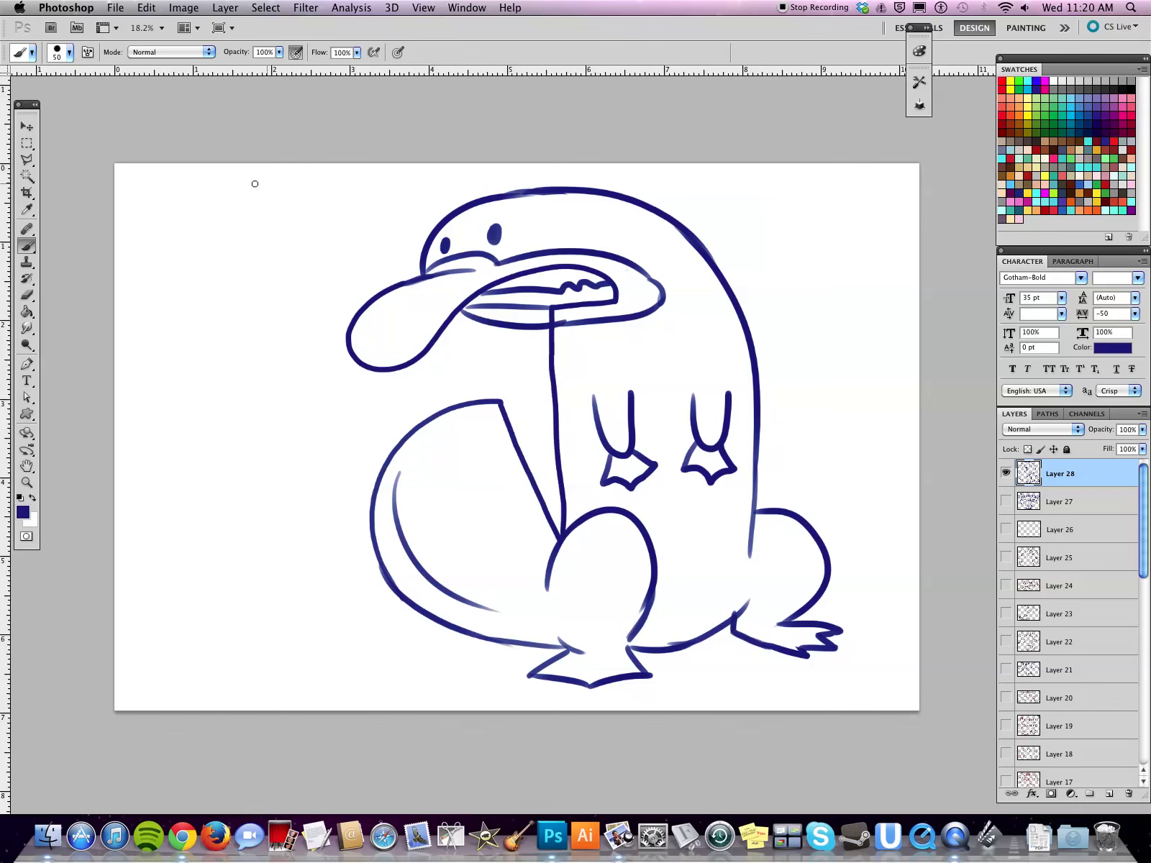
# - Scale the whole creature to 87.24% and move it up and left to leave room above the head
pyautogui.press('super+t')
pyautogui.moveTo(845, 188)
pyautogui.mouseDown()
pyautogui.moveTo(796, 245)
pyautogui.moveTo(797, 264)
pyautogui.moveTo(799, 252)
pyautogui.mouseUp()
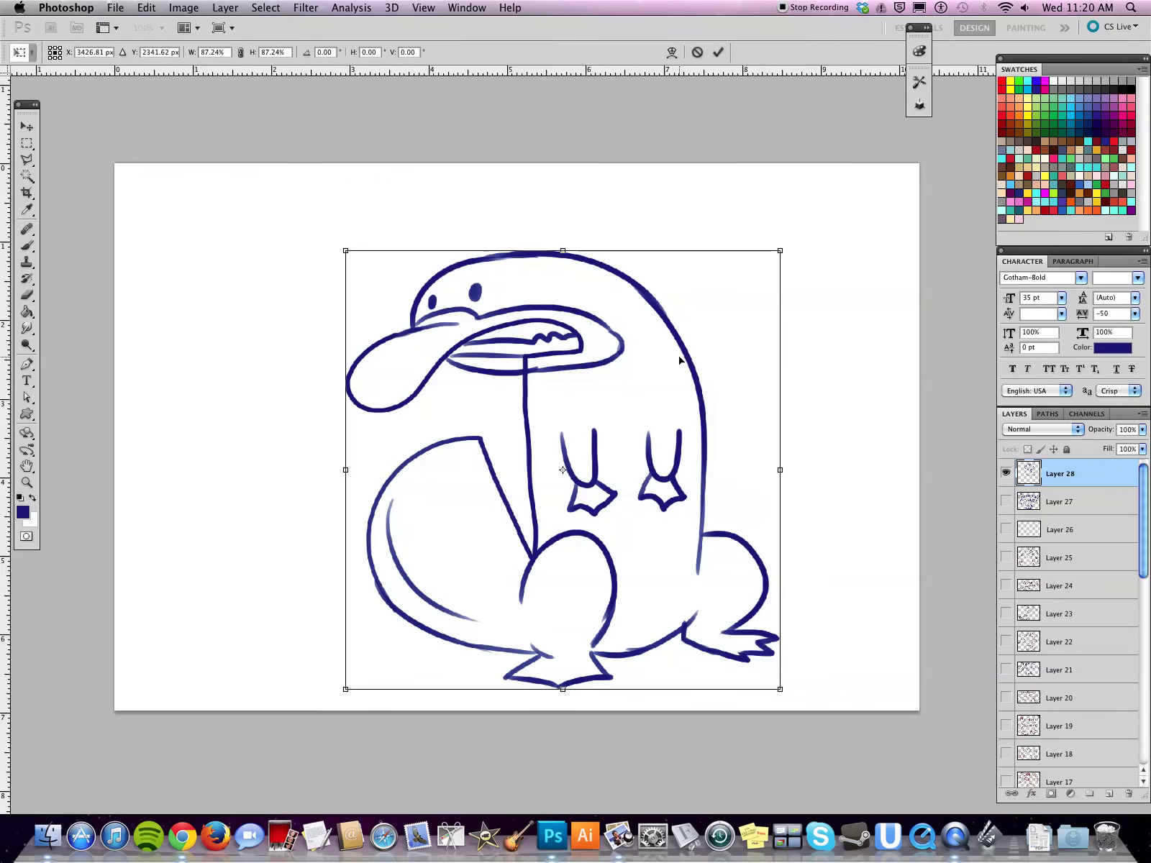
pyautogui.moveTo(669, 351); pyautogui.dragTo(654, 328)
pyautogui.press('Return')
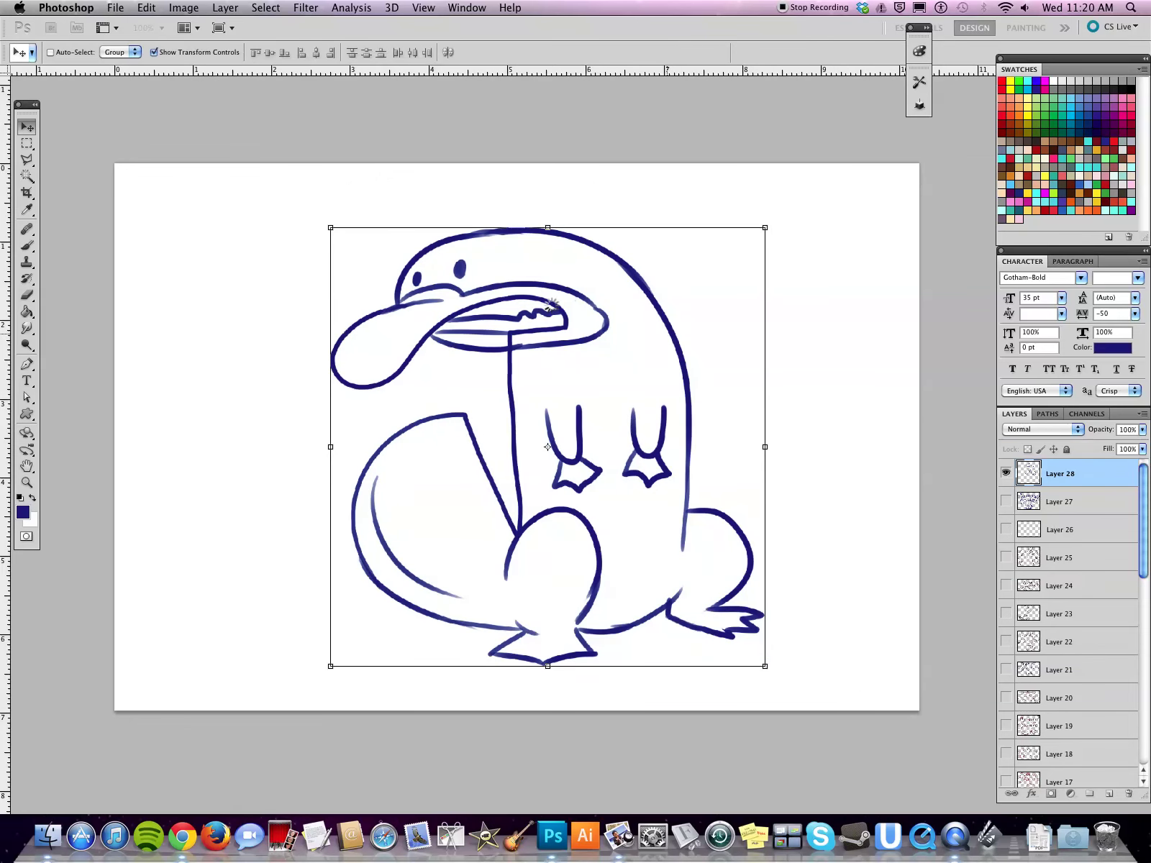
# - Draw a small pointed crown with a jewel on the head, and remove the creature's right-hand hanging arm
pyautogui.click(34, 245)
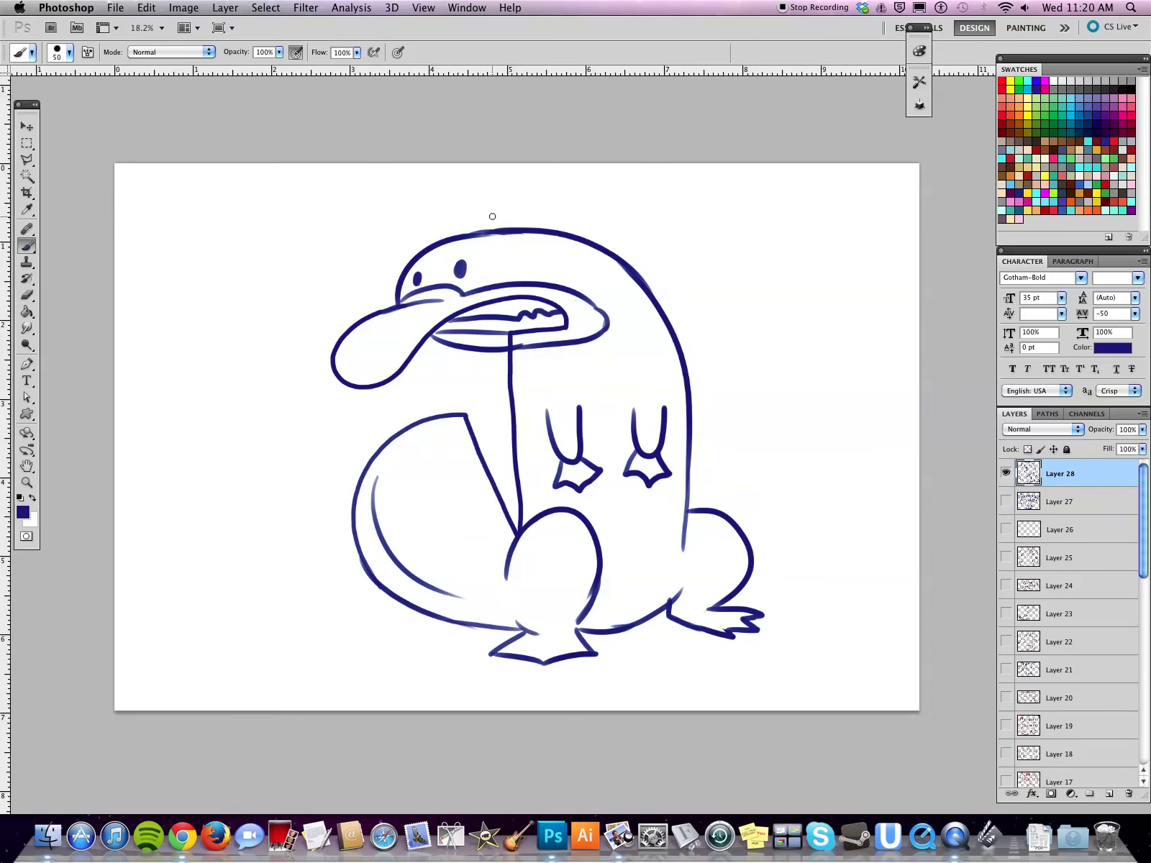
pyautogui.moveTo(475, 230)
pyautogui.mouseDown()
pyautogui.moveTo(469, 205)
pyautogui.moveTo(508, 209)
pyautogui.moveTo(526, 228)
pyautogui.moveTo(496, 215)
pyautogui.mouseUp()
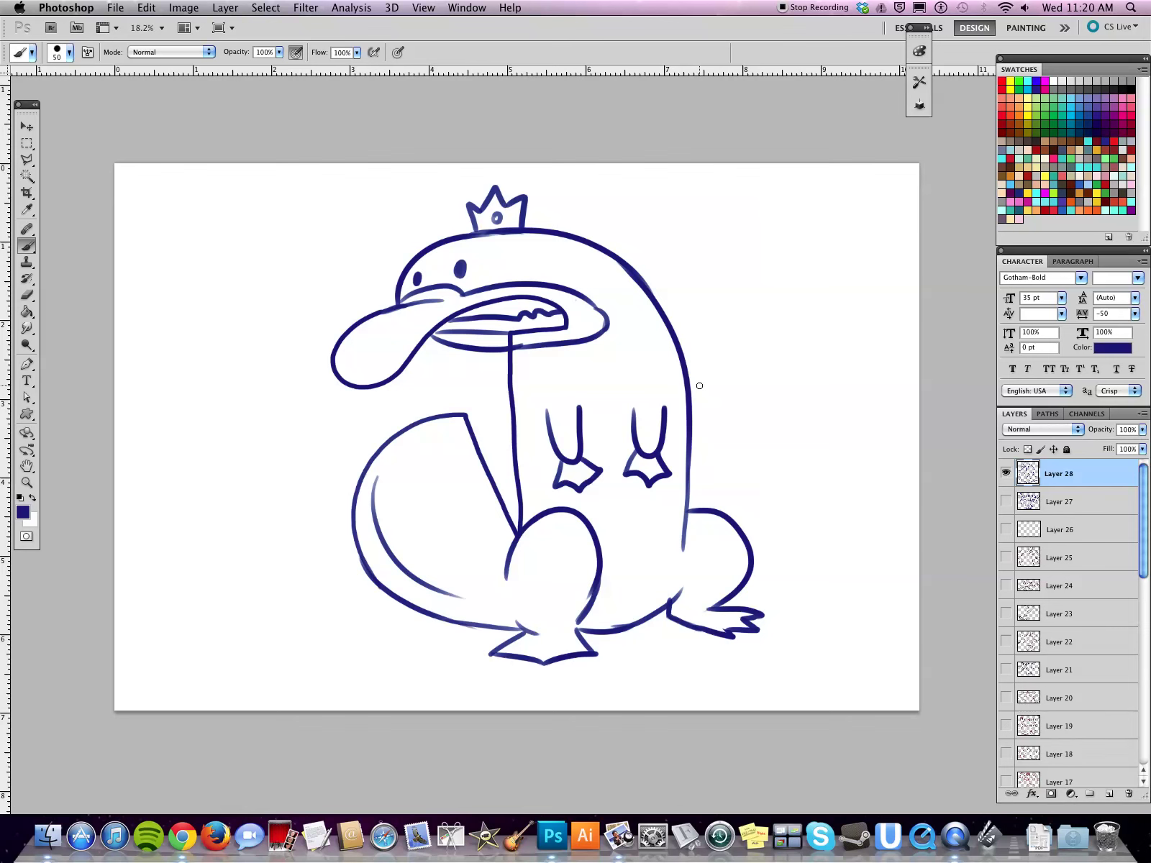
pyautogui.moveTo(633, 409)
pyautogui.mouseDown()
pyautogui.moveTo(630, 465)
pyautogui.moveTo(634, 395)
pyautogui.moveTo(623, 467)
pyautogui.moveTo(664, 398)
pyautogui.moveTo(668, 434)
pyautogui.mouseUp()
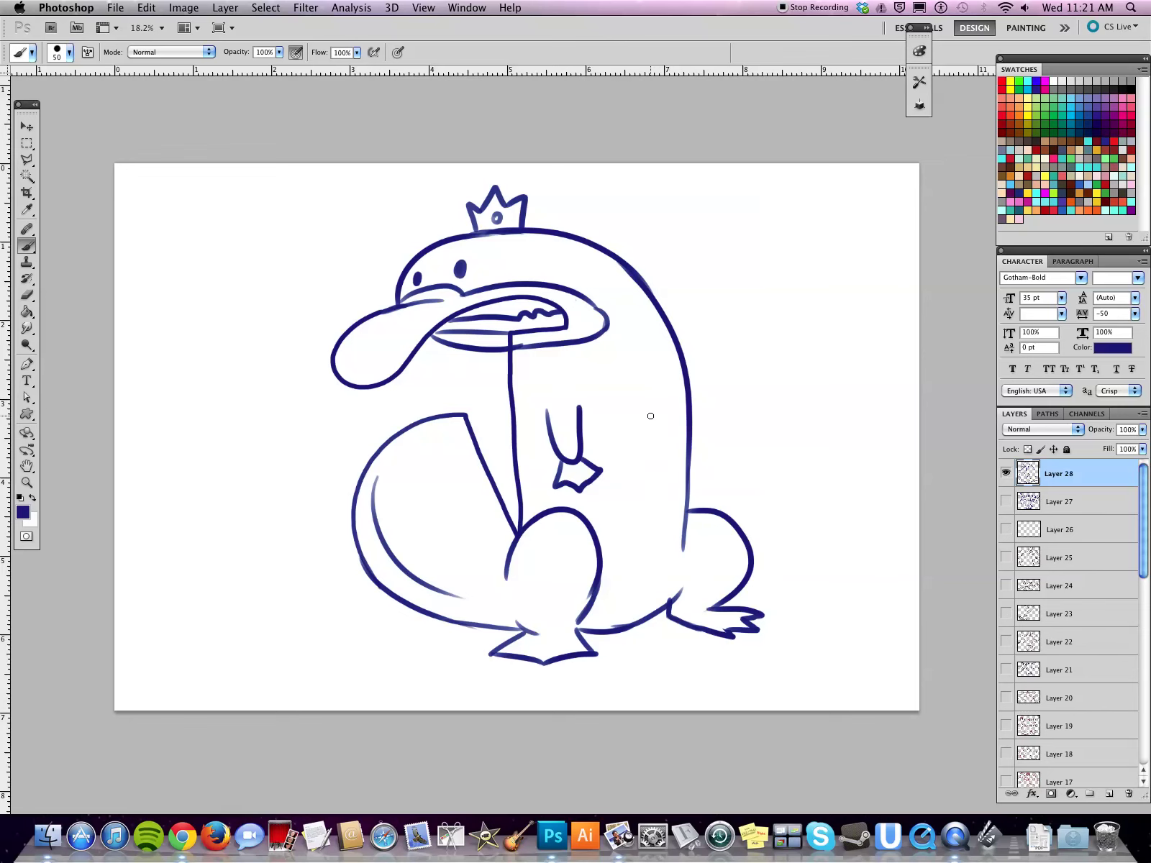
# - Draw a raised arm behind the back gripping a long scepter with a ringed orb on top and two small end knobs
pyautogui.moveTo(696, 420)
pyautogui.mouseDown()
pyautogui.moveTo(752, 371)
pyautogui.moveTo(755, 383)
pyautogui.moveTo(727, 258)
pyautogui.moveTo(746, 276)
pyautogui.moveTo(715, 248)
pyautogui.moveTo(732, 244)
pyautogui.moveTo(700, 275)
pyautogui.moveTo(731, 238)
pyautogui.mouseUp()
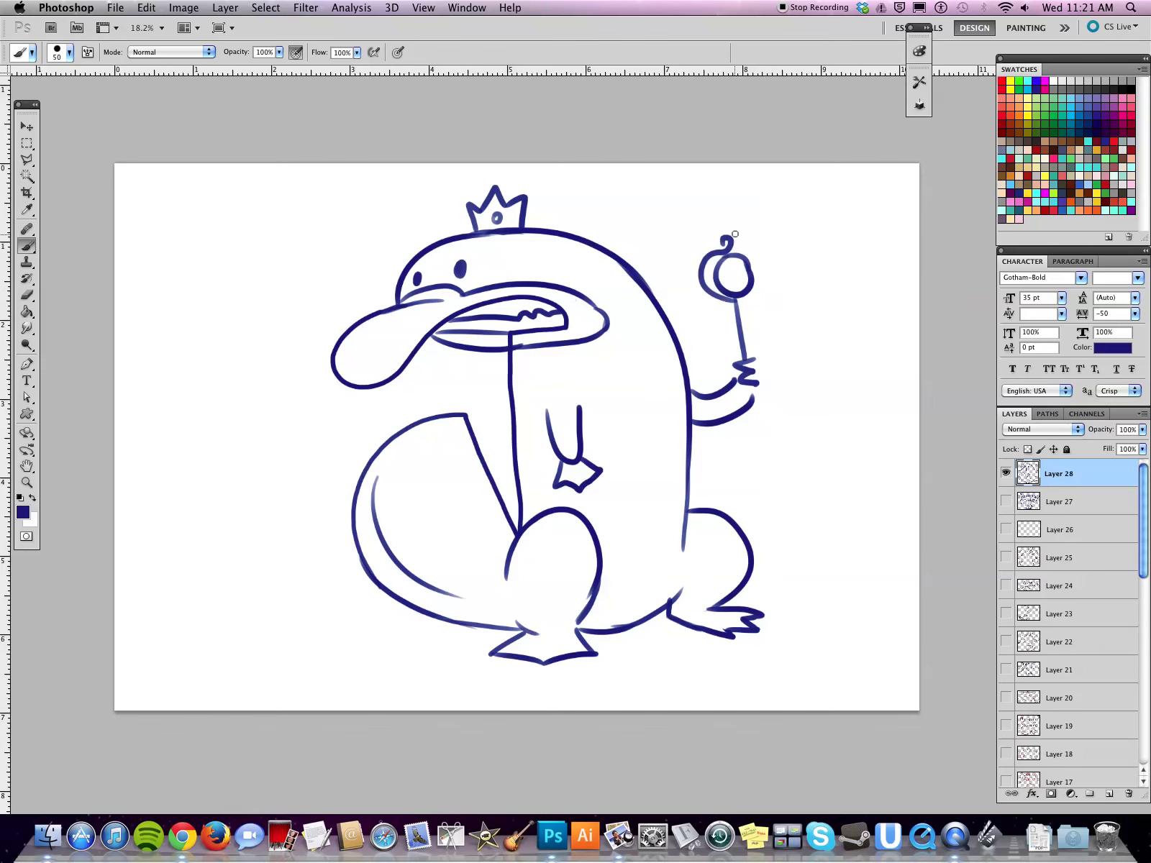
pyautogui.moveTo(741, 304)
pyautogui.mouseDown()
pyautogui.moveTo(754, 252)
pyautogui.moveTo(745, 237)
pyautogui.moveTo(728, 248)
pyautogui.moveTo(747, 234)
pyautogui.moveTo(724, 224)
pyautogui.moveTo(736, 220)
pyautogui.moveTo(735, 236)
pyautogui.moveTo(726, 216)
pyautogui.moveTo(728, 230)
pyautogui.mouseUp()
pyautogui.moveTo(743, 307)
pyautogui.mouseDown()
pyautogui.moveTo(751, 363)
pyautogui.moveTo(753, 349)
pyautogui.moveTo(742, 393)
pyautogui.moveTo(764, 399)
pyautogui.moveTo(750, 400)
pyautogui.moveTo(760, 469)
pyautogui.mouseUp()
pyautogui.moveTo(759, 405); pyautogui.dragTo(767, 500)
pyautogui.moveTo(761, 450)
pyautogui.mouseDown()
pyautogui.moveTo(775, 531)
pyautogui.moveTo(763, 474)
pyautogui.mouseUp()
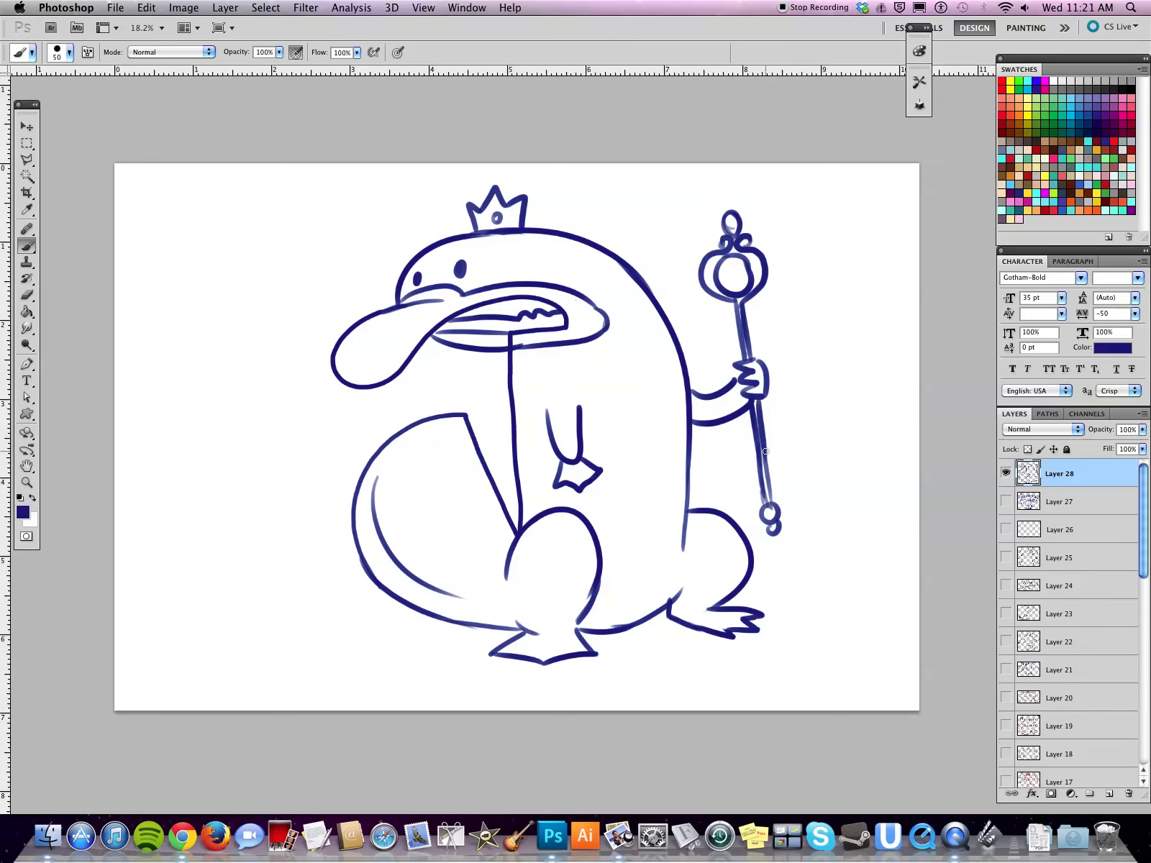
# - Add short radiating shine lines on both sides of the scepter's orb
pyautogui.moveTo(776, 228)
pyautogui.mouseDown()
pyautogui.moveTo(804, 193)
pyautogui.moveTo(803, 224)
pyautogui.moveTo(842, 245)
pyautogui.moveTo(816, 275)
pyautogui.mouseUp()
pyautogui.moveTo(793, 290); pyautogui.dragTo(830, 302)
pyautogui.moveTo(645, 196)
pyautogui.mouseDown()
pyautogui.moveTo(692, 237)
pyautogui.moveTo(678, 243)
pyautogui.moveTo(682, 288)
pyautogui.moveTo(715, 314)
pyautogui.mouseUp()
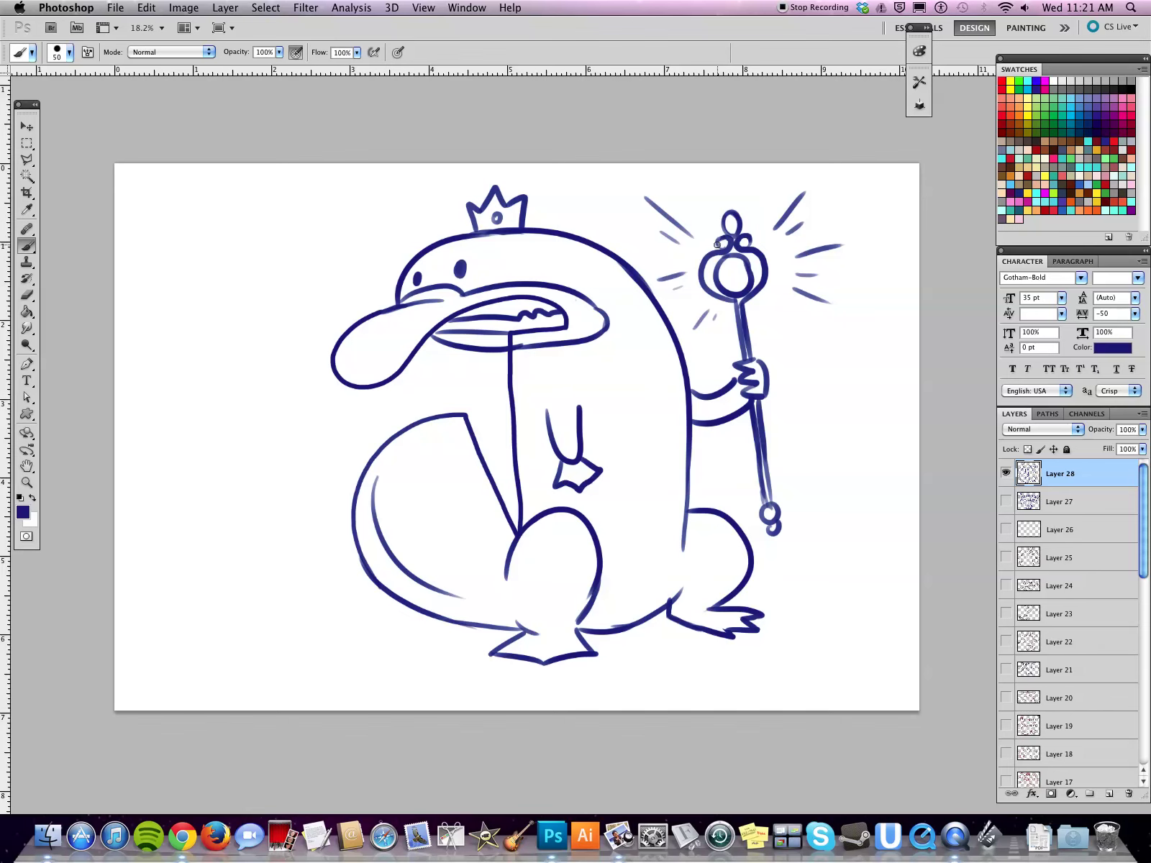
# - Shade the scepter's orb and top ornament with highlights, and refine the upper shaft with a small collar
pyautogui.moveTo(753, 273); pyautogui.dragTo(754, 280)
pyautogui.hotkey('ctrl', 'z')
pyautogui.moveTo(735, 257)
pyautogui.mouseDown()
pyautogui.moveTo(726, 292)
pyautogui.moveTo(741, 292)
pyautogui.moveTo(719, 267)
pyautogui.moveTo(748, 279)
pyautogui.mouseUp()
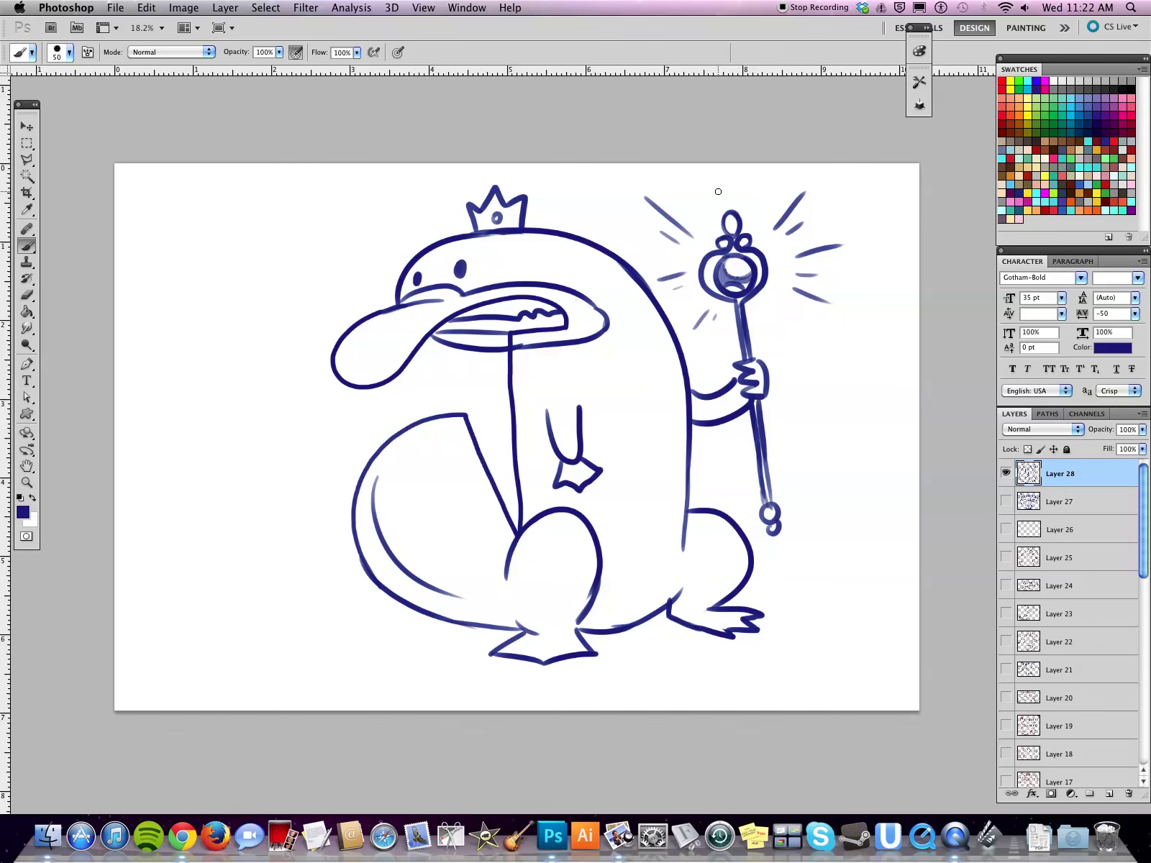
pyautogui.moveTo(729, 227); pyautogui.dragTo(733, 223)
pyautogui.moveTo(746, 343)
pyautogui.mouseDown()
pyautogui.moveTo(737, 302)
pyautogui.moveTo(748, 301)
pyautogui.mouseUp()
pyautogui.moveTo(744, 302)
pyautogui.mouseDown()
pyautogui.moveTo(733, 308)
pyautogui.moveTo(749, 340)
pyautogui.mouseUp()
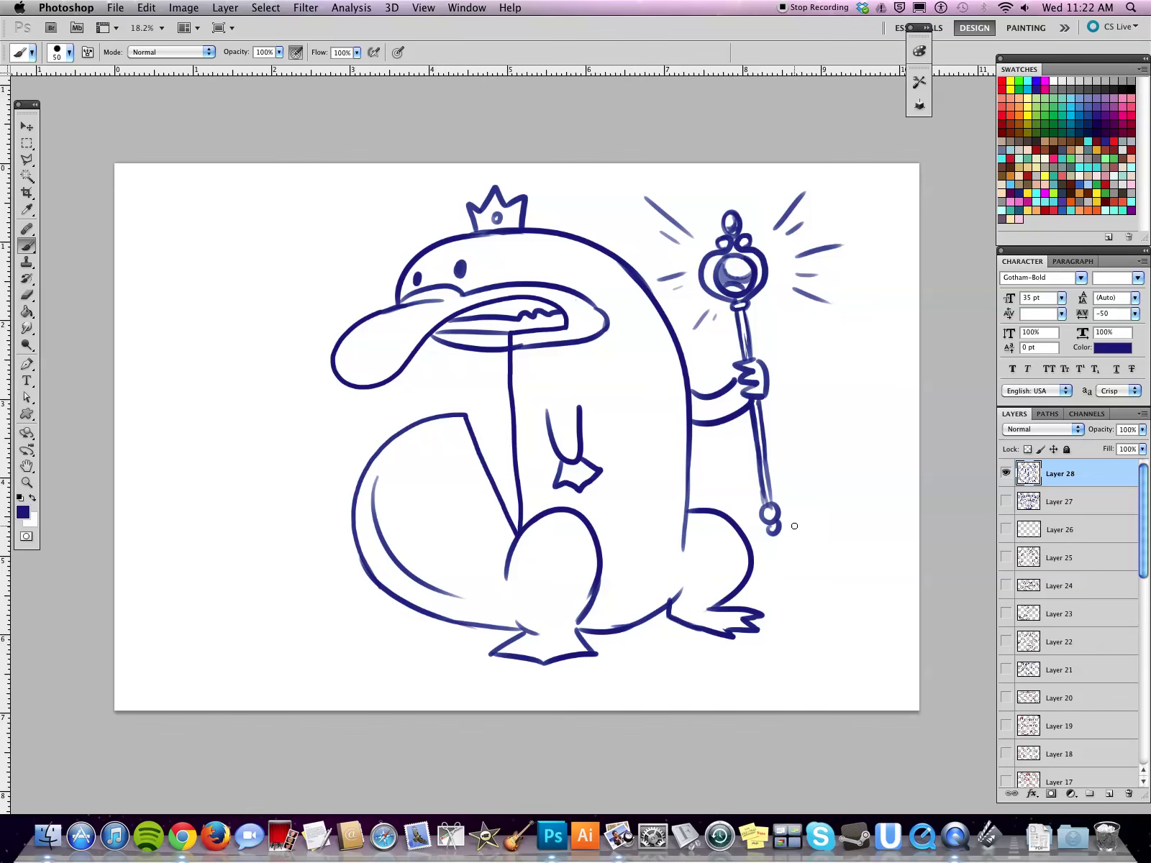
# - Close the left thigh's outline down to the foot and extend the right thigh's lower line to its ankle
pyautogui.moveTo(504, 574)
pyautogui.mouseDown()
pyautogui.moveTo(523, 632)
pyautogui.moveTo(520, 546)
pyautogui.mouseUp()
pyautogui.moveTo(533, 636); pyautogui.dragTo(561, 635)
pyautogui.moveTo(723, 612); pyautogui.dragTo(684, 608)
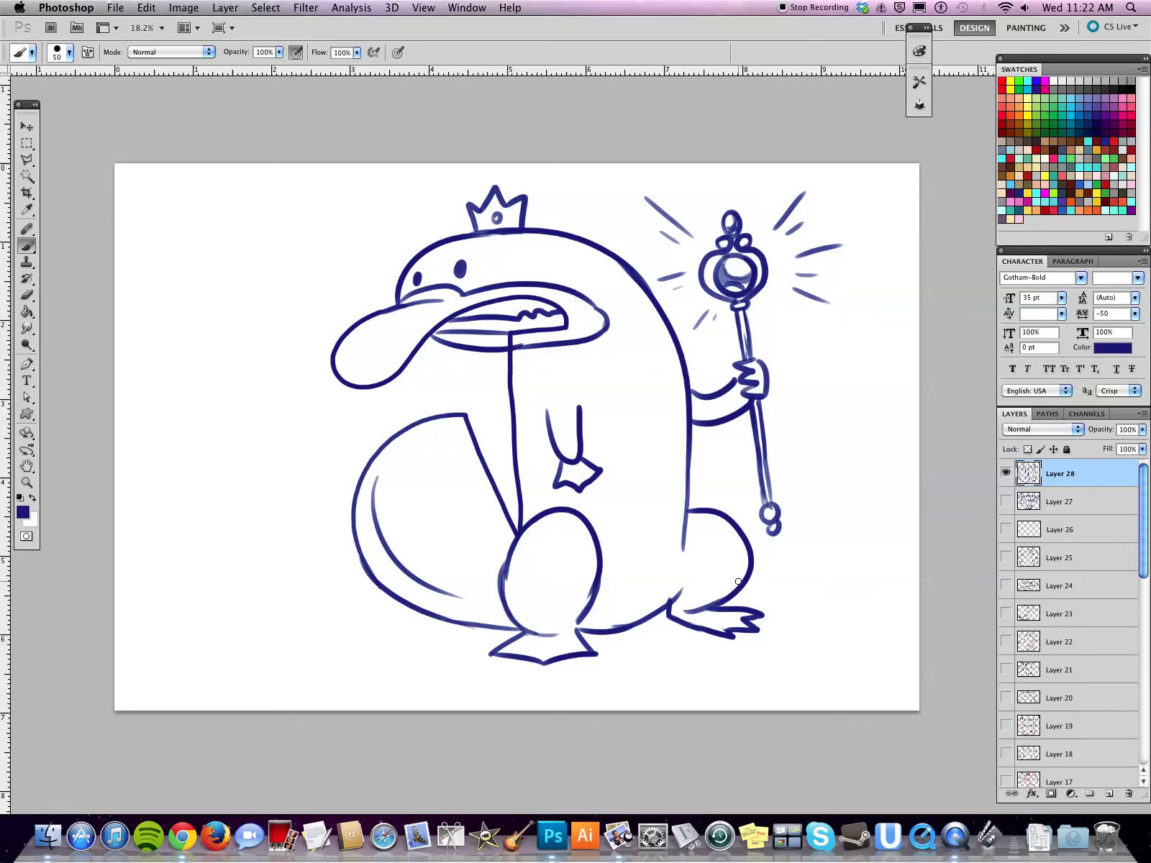